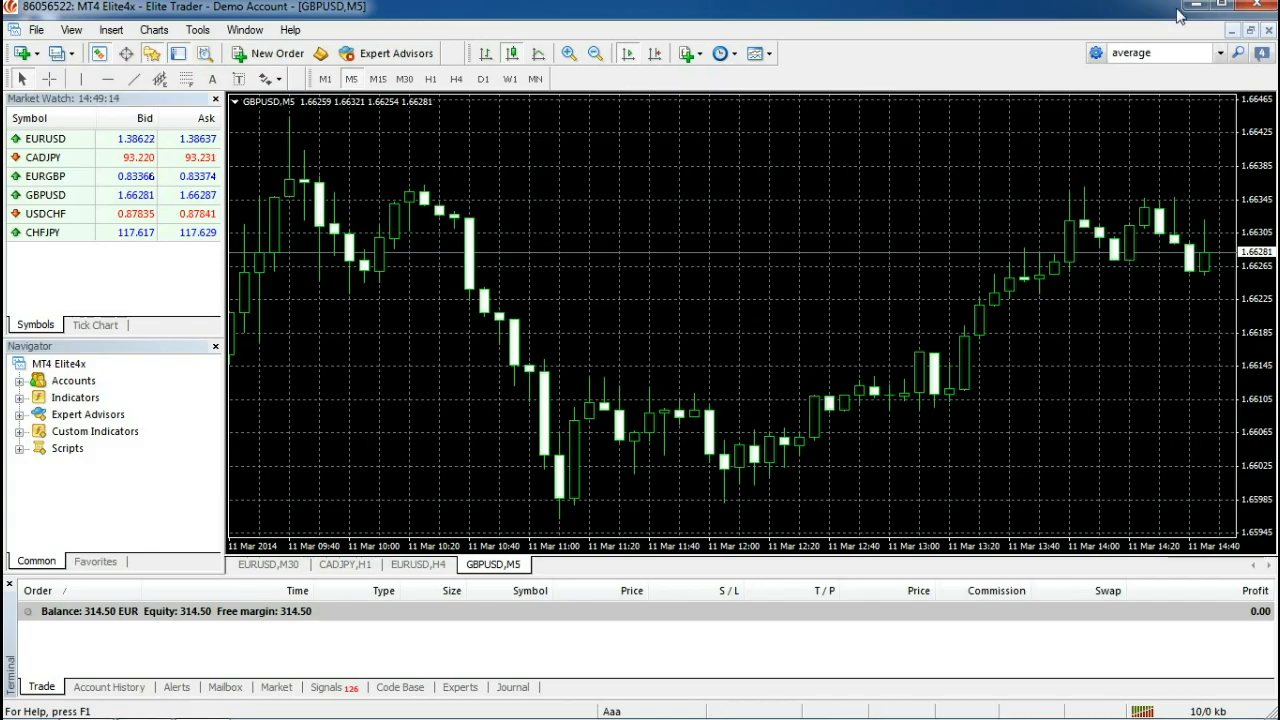
# Close MT4 and browse from Computer into C:\Program Files.
pyautogui.click(1253, 7)
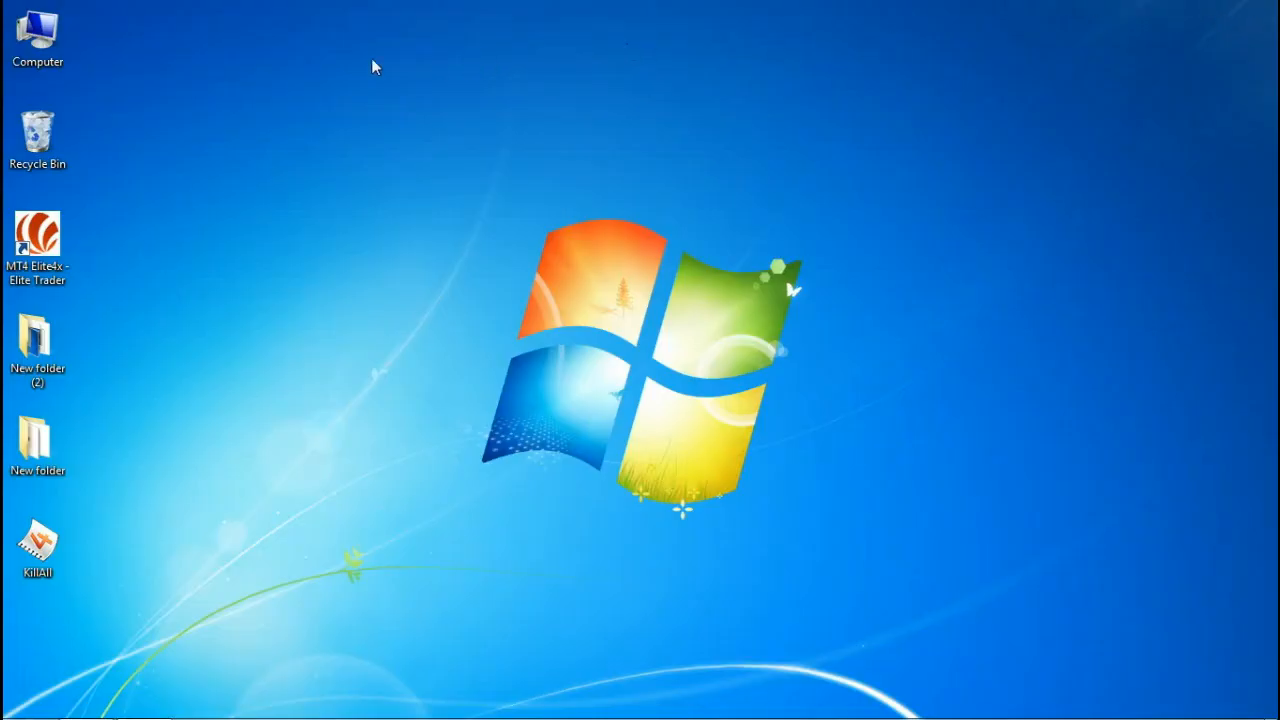
pyautogui.doubleClick(38, 40)
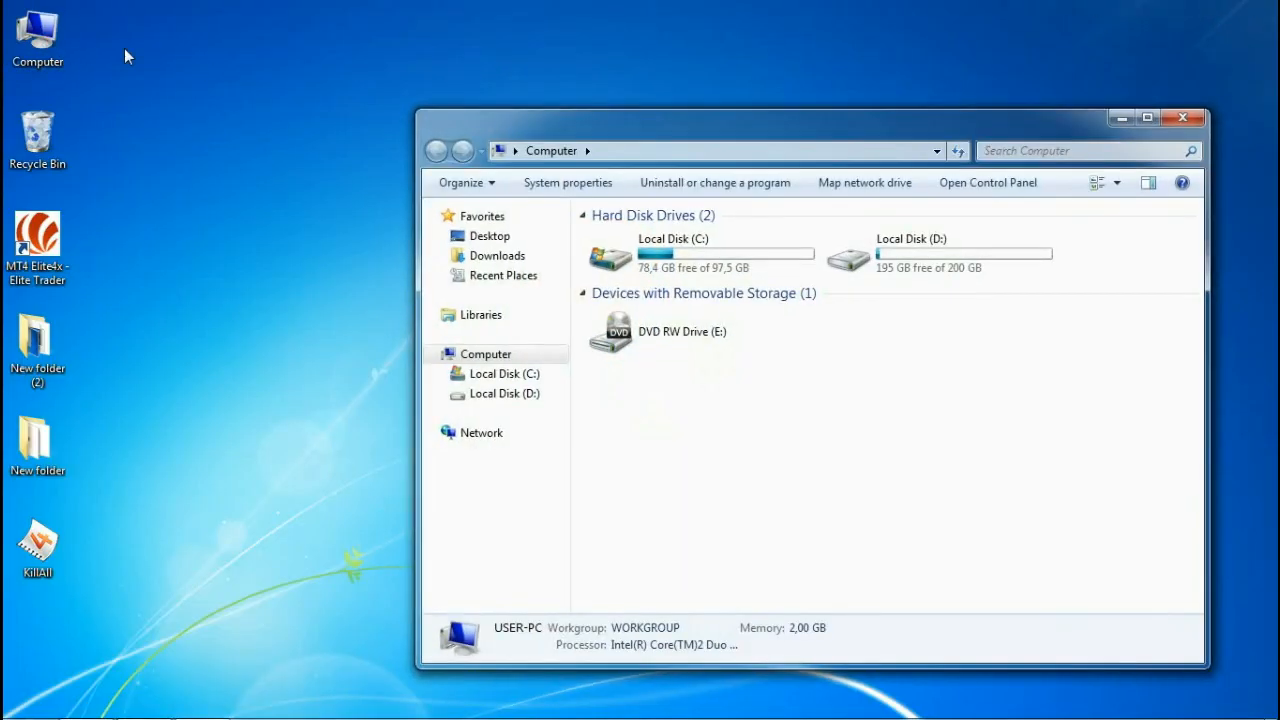
pyautogui.doubleClick(700, 252)
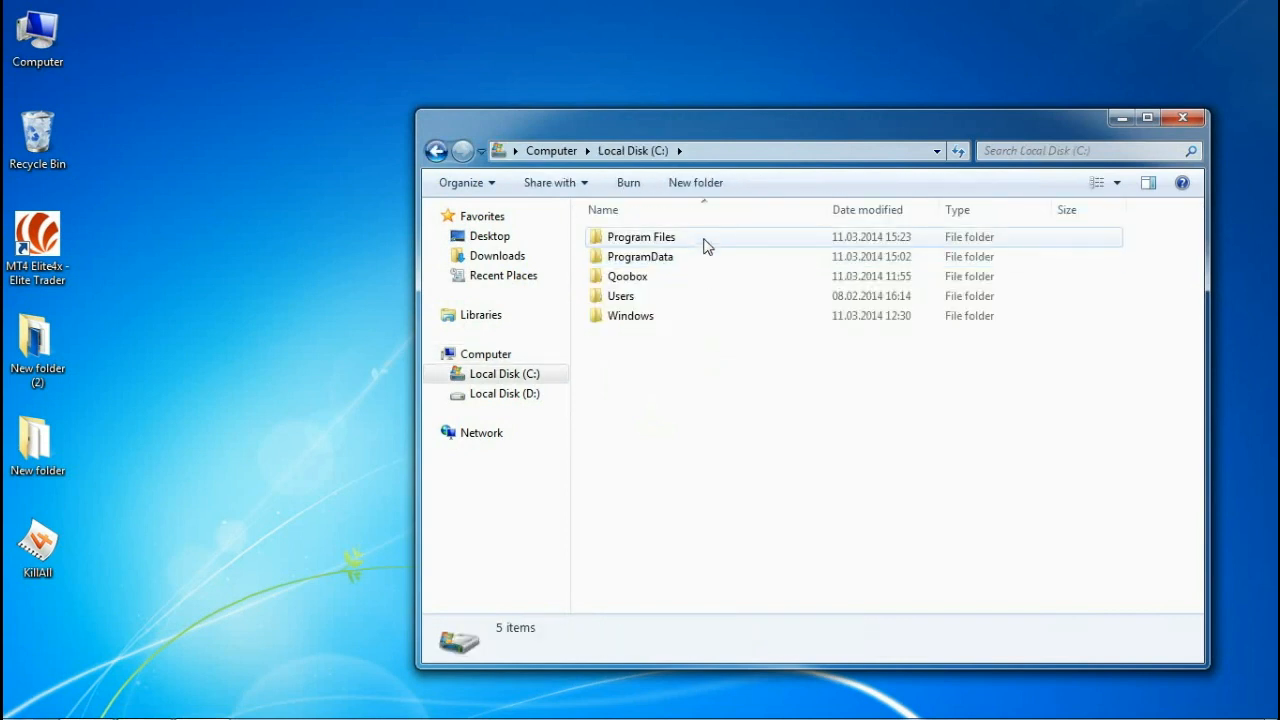
pyautogui.doubleClick(704, 243)
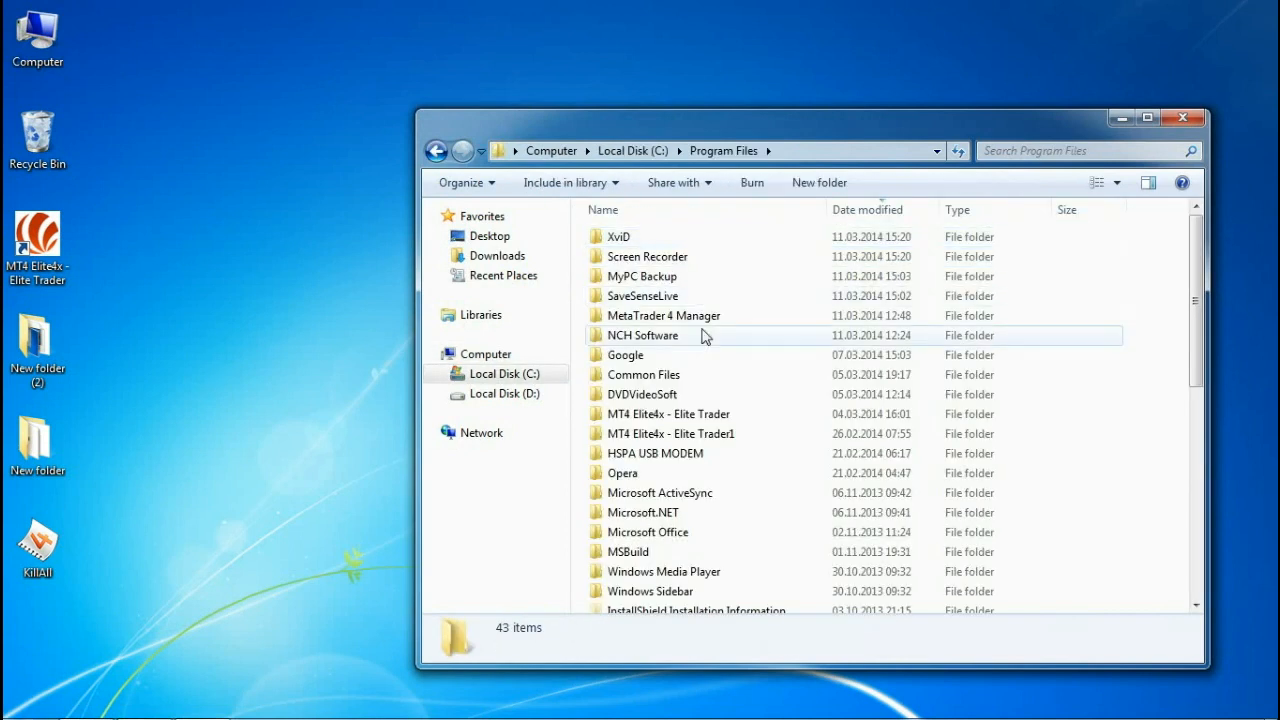
# Navigate into MT4 Elite4x - Elite Trader1 > MQL4 > Experts.
pyautogui.click(720, 433)
pyautogui.doubleClick(720, 433)
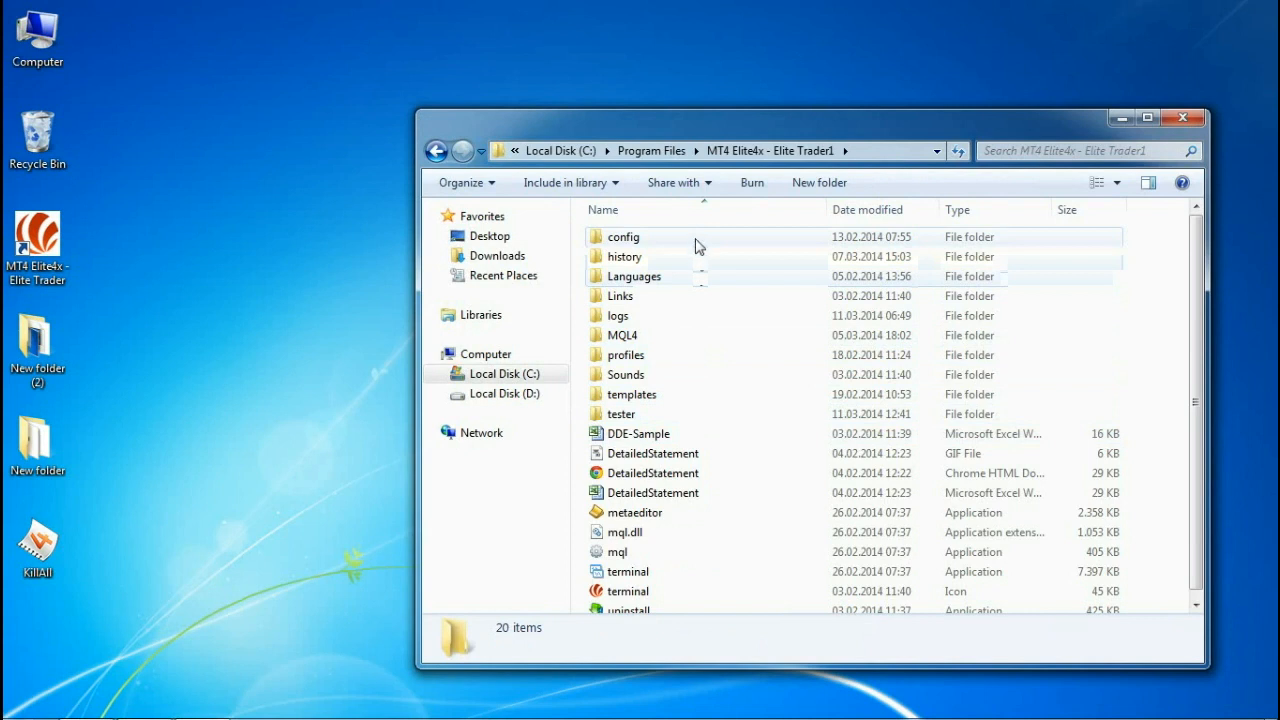
pyautogui.doubleClick(667, 340)
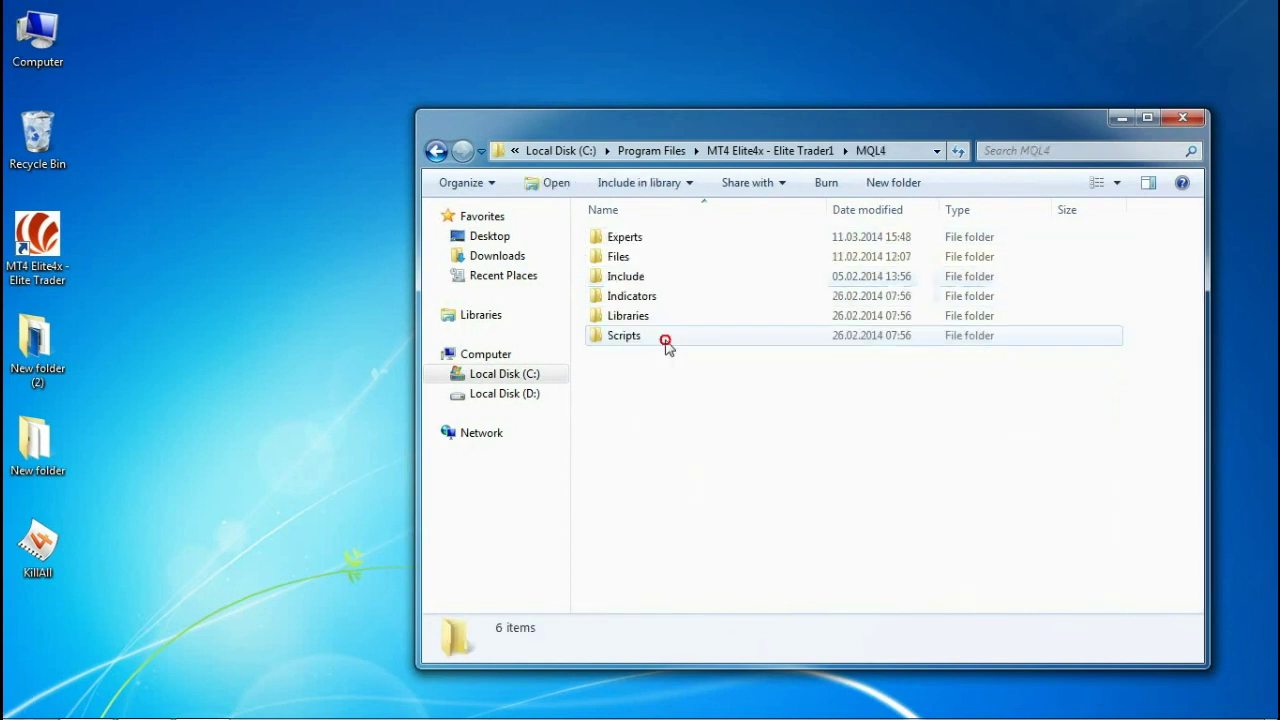
pyautogui.doubleClick(667, 243)
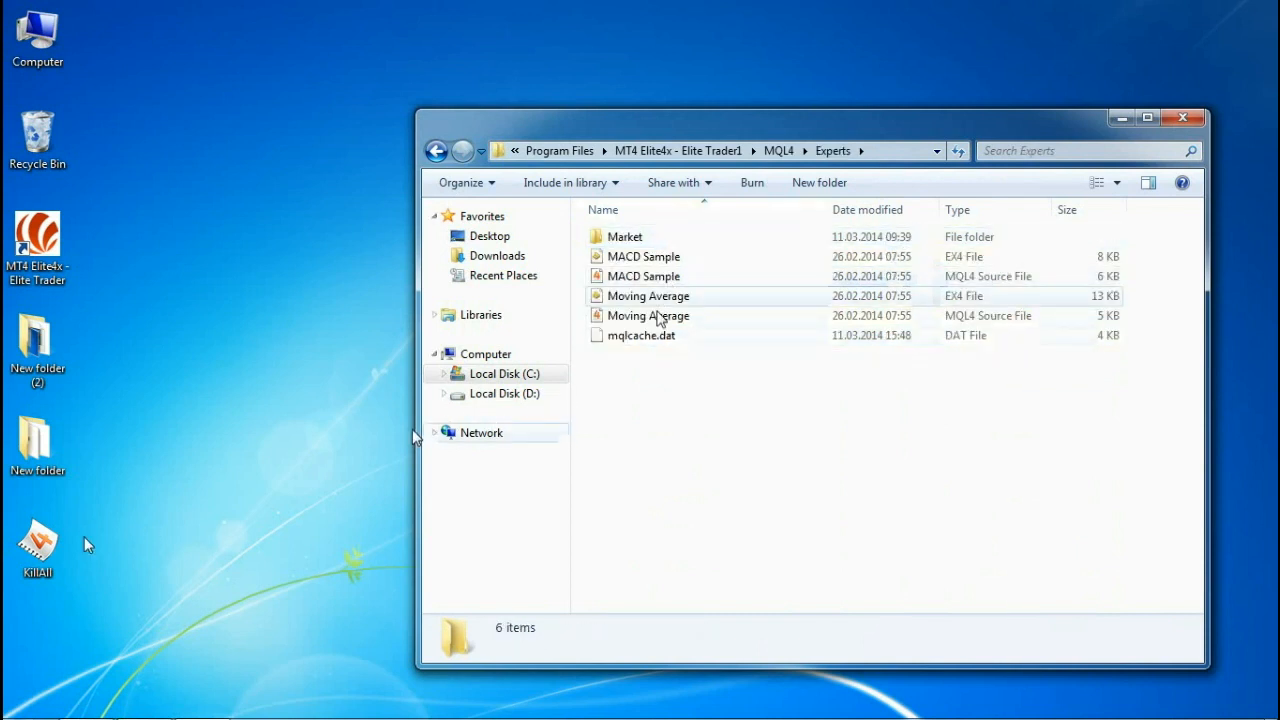
# Copy the KillAll file from the desktop and paste it into the Experts folder.
pyautogui.click(40, 548)
pyautogui.rightClick(52, 548)
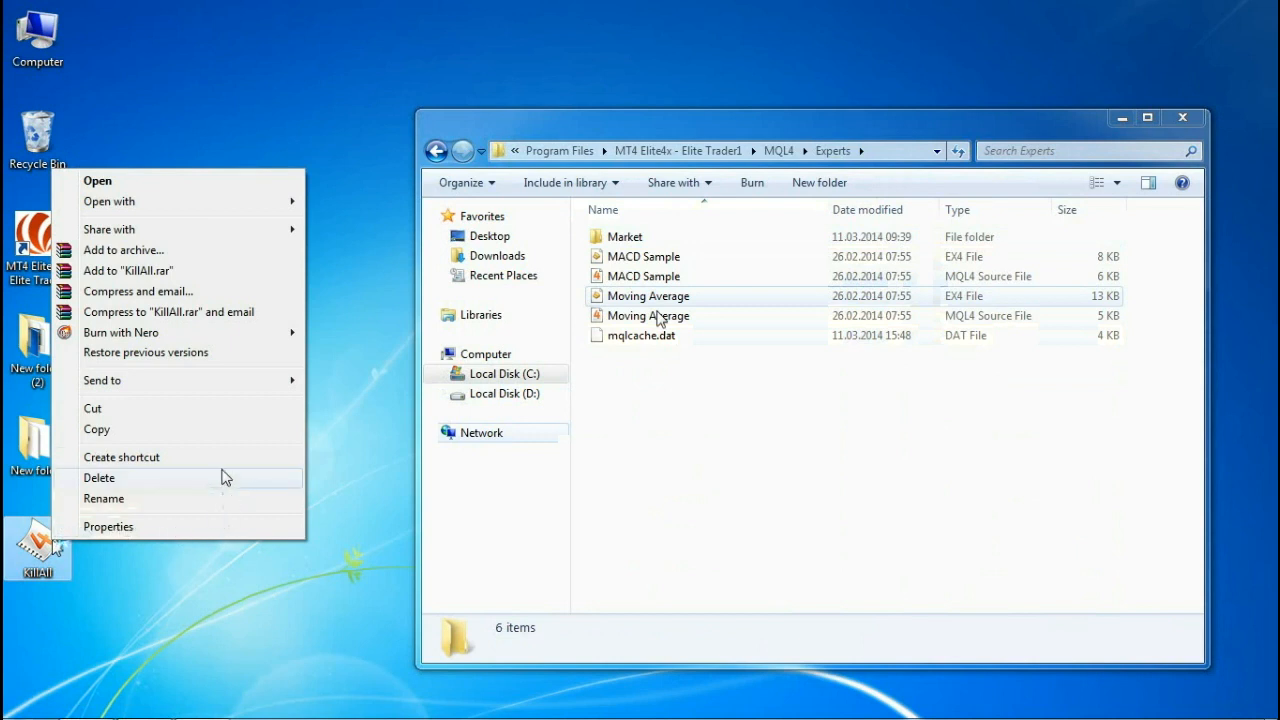
pyautogui.click(227, 429)
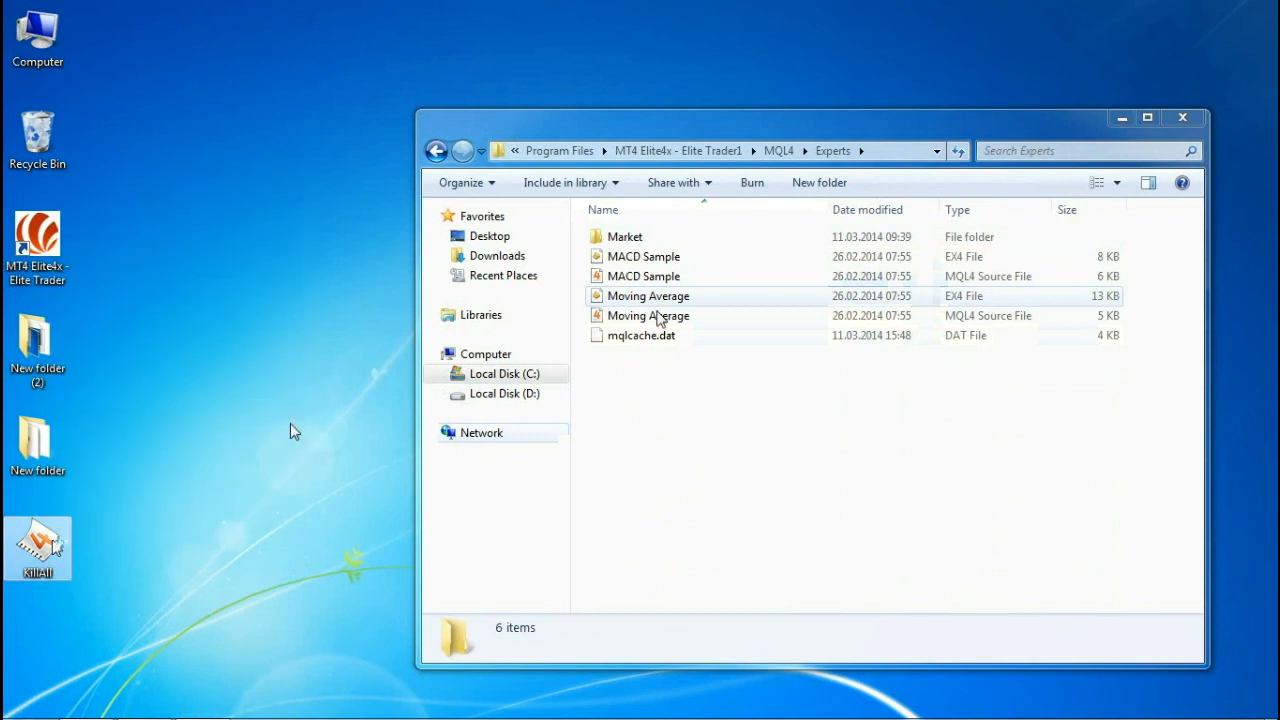
pyautogui.rightClick(686, 424)
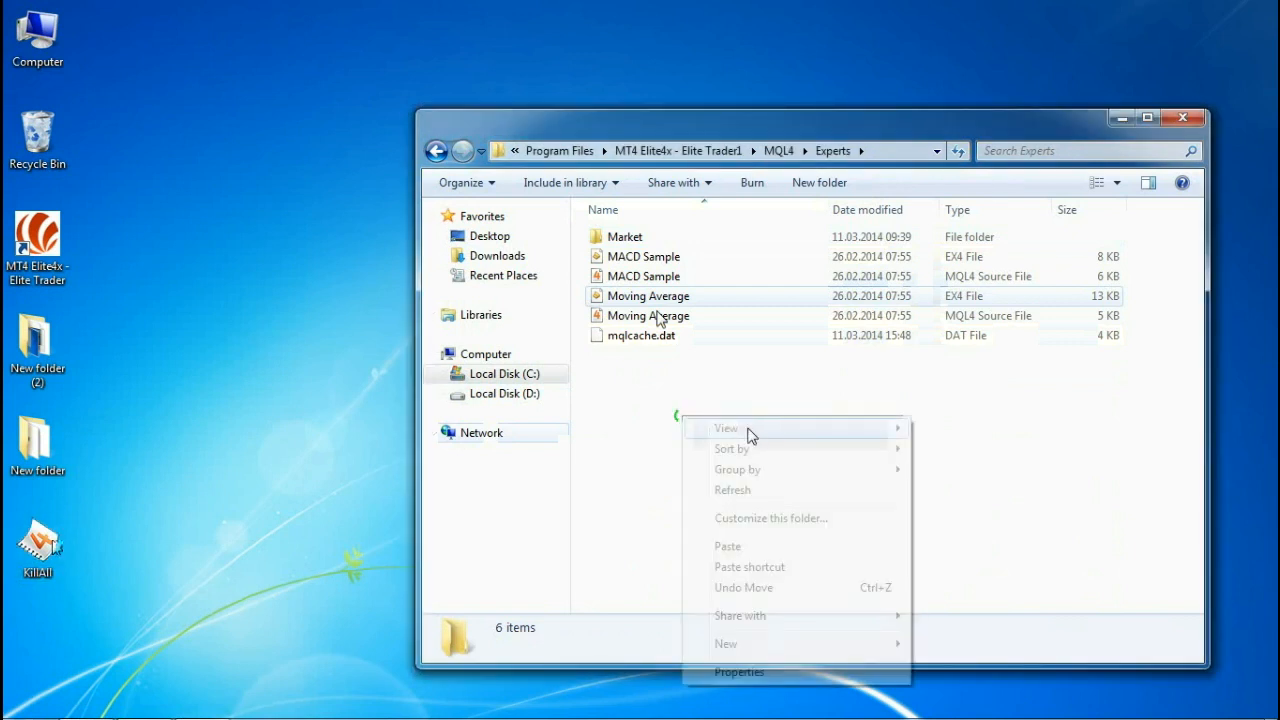
pyautogui.click(766, 547)
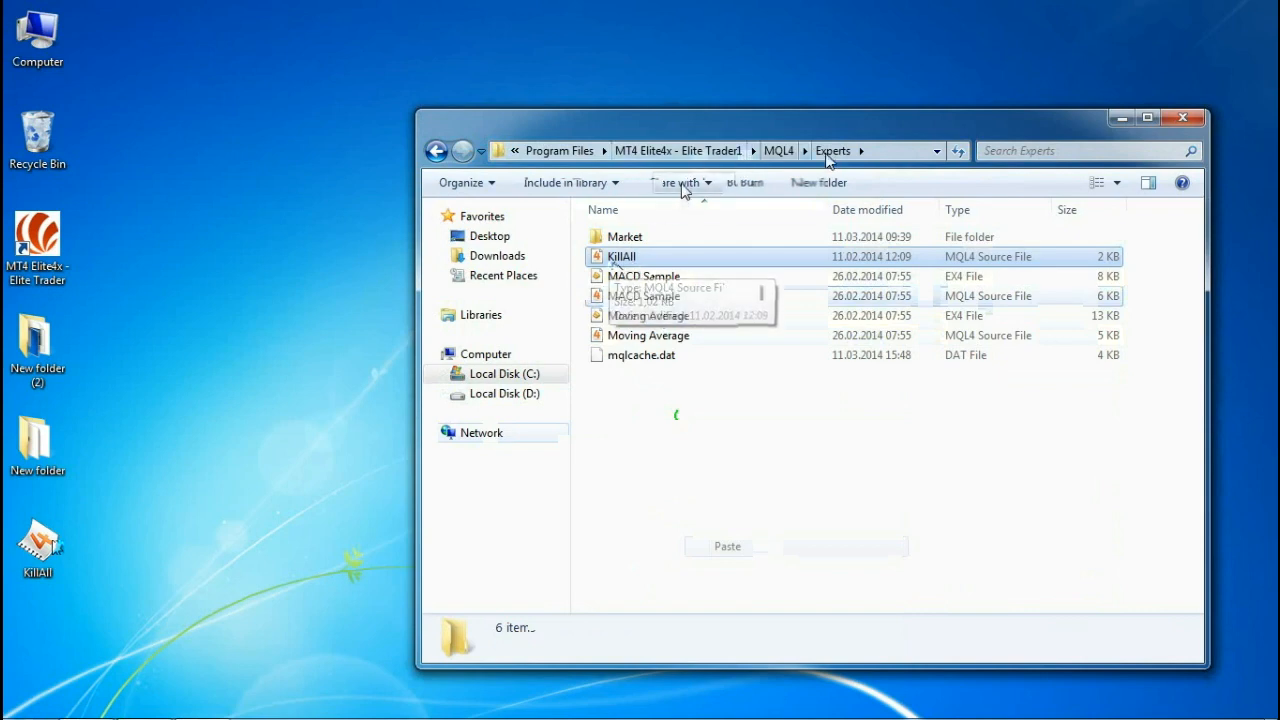
# Close the Explorer window and relaunch the MT4 Elite4x terminal.
pyautogui.click(1182, 118)
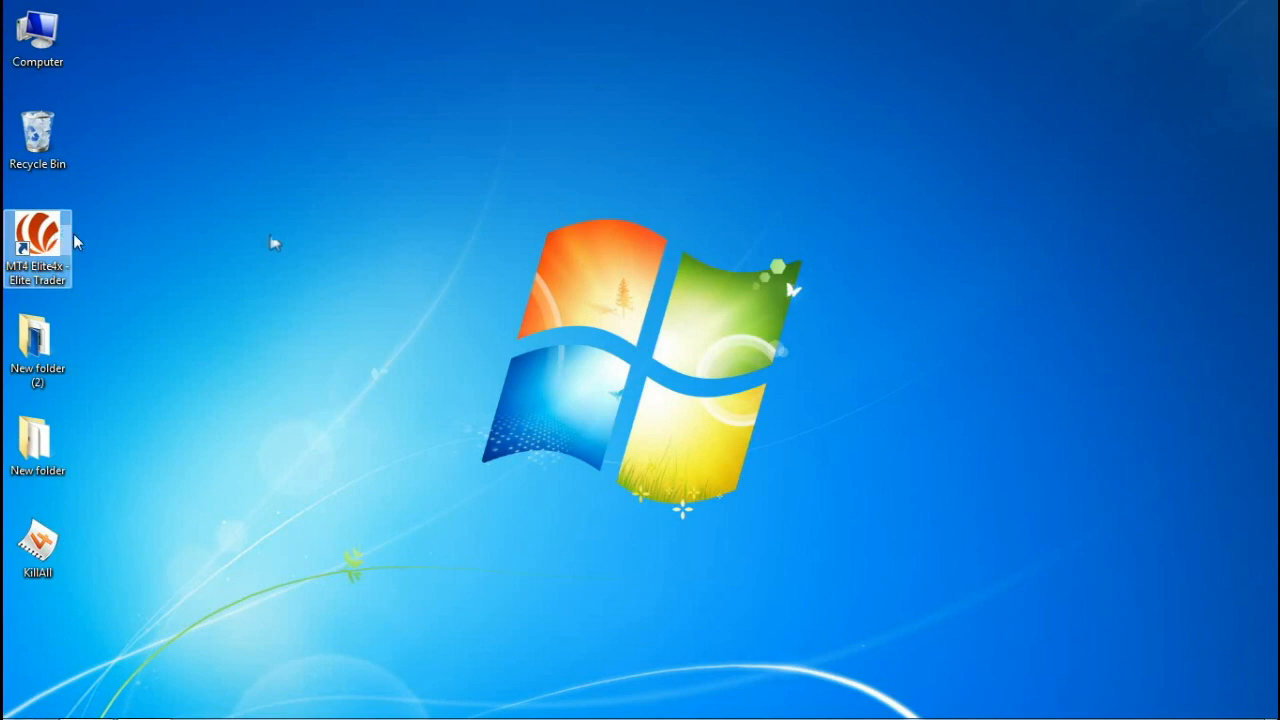
pyautogui.doubleClick(40, 245)
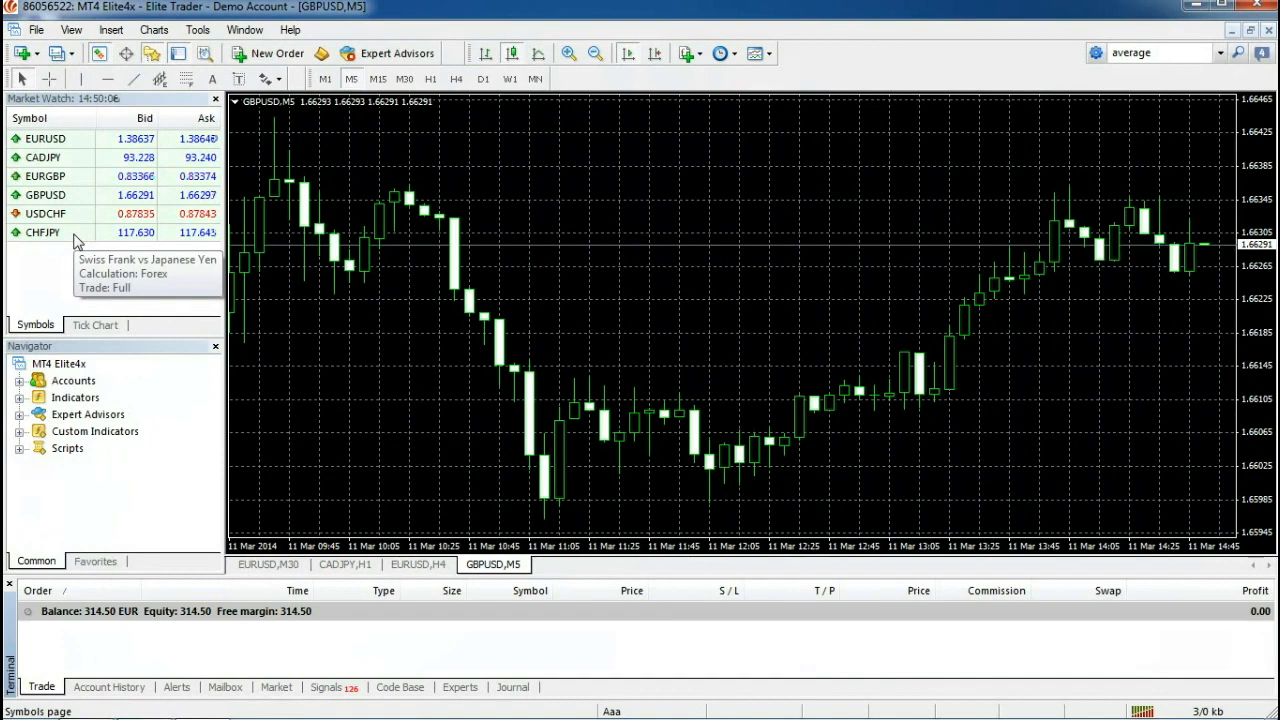
# Expand Expert Advisors in the Navigator and select the newly listed KillAll.
pyautogui.click(70, 414)
pyautogui.click(20, 415)
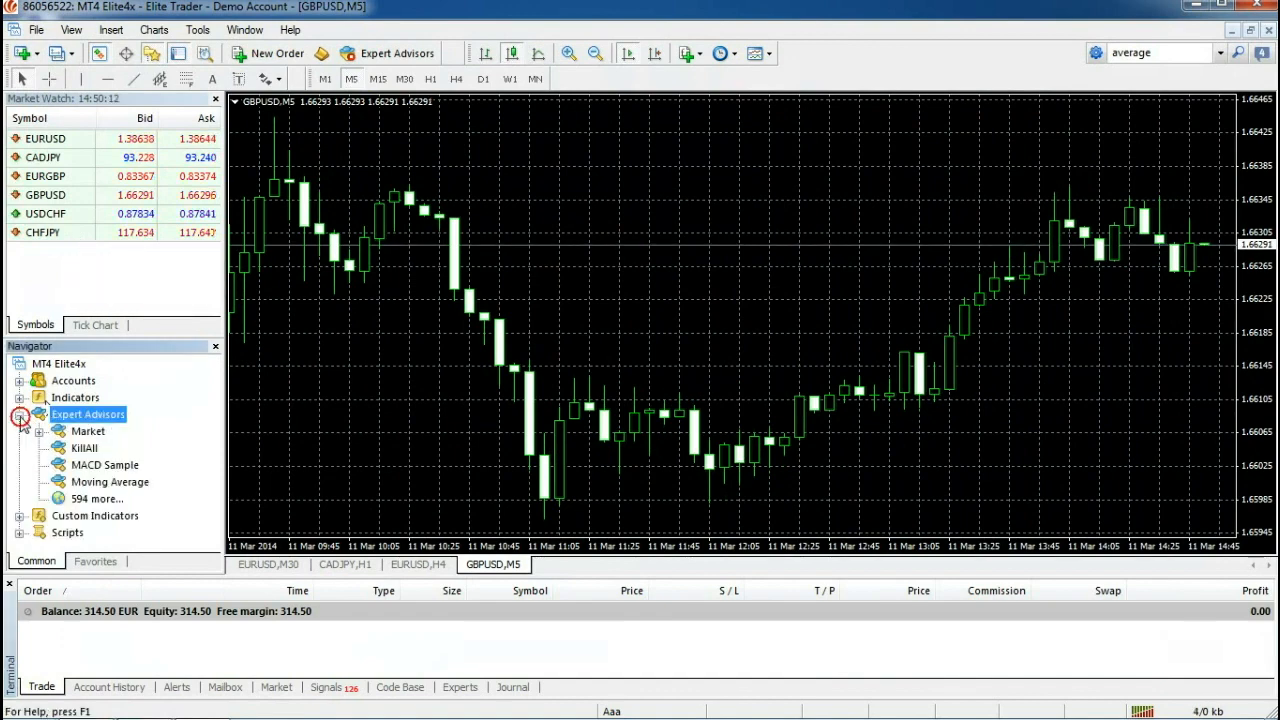
pyautogui.click(85, 448)
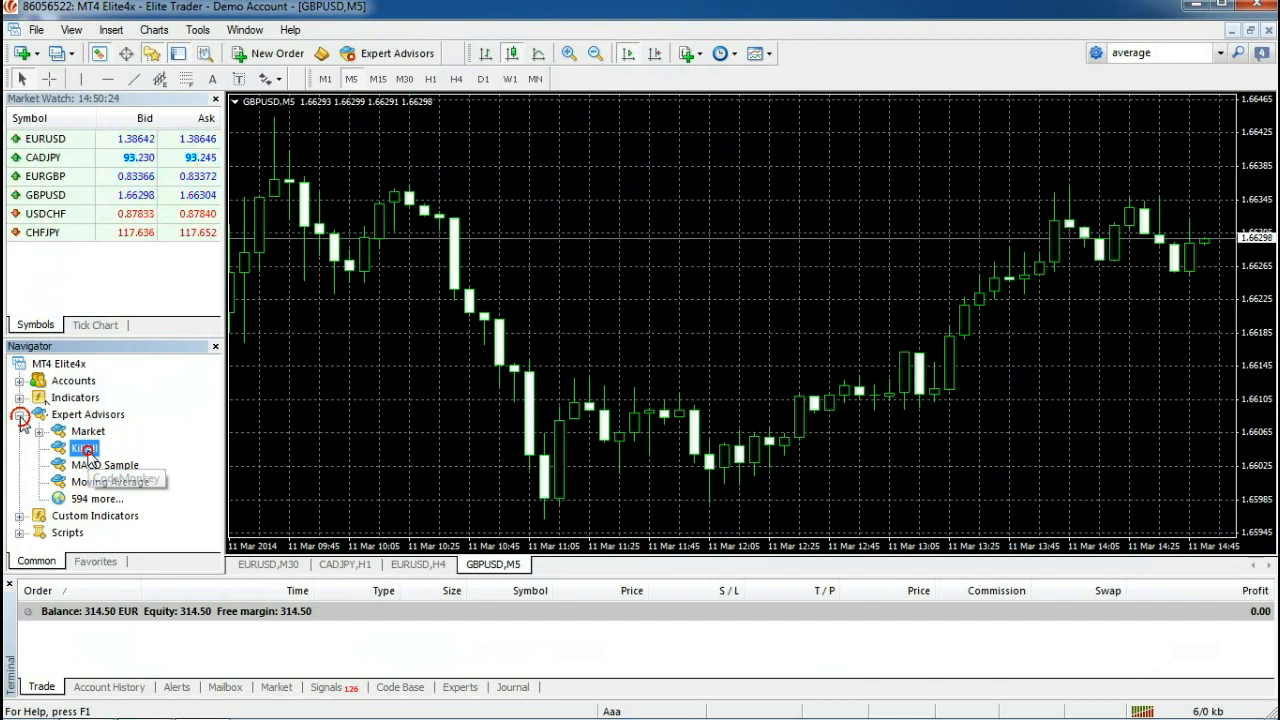
# Attach KillAll to the GBPUSD M5 chart with Allow live trading ticked and confirm.
pyautogui.doubleClick(84, 448)
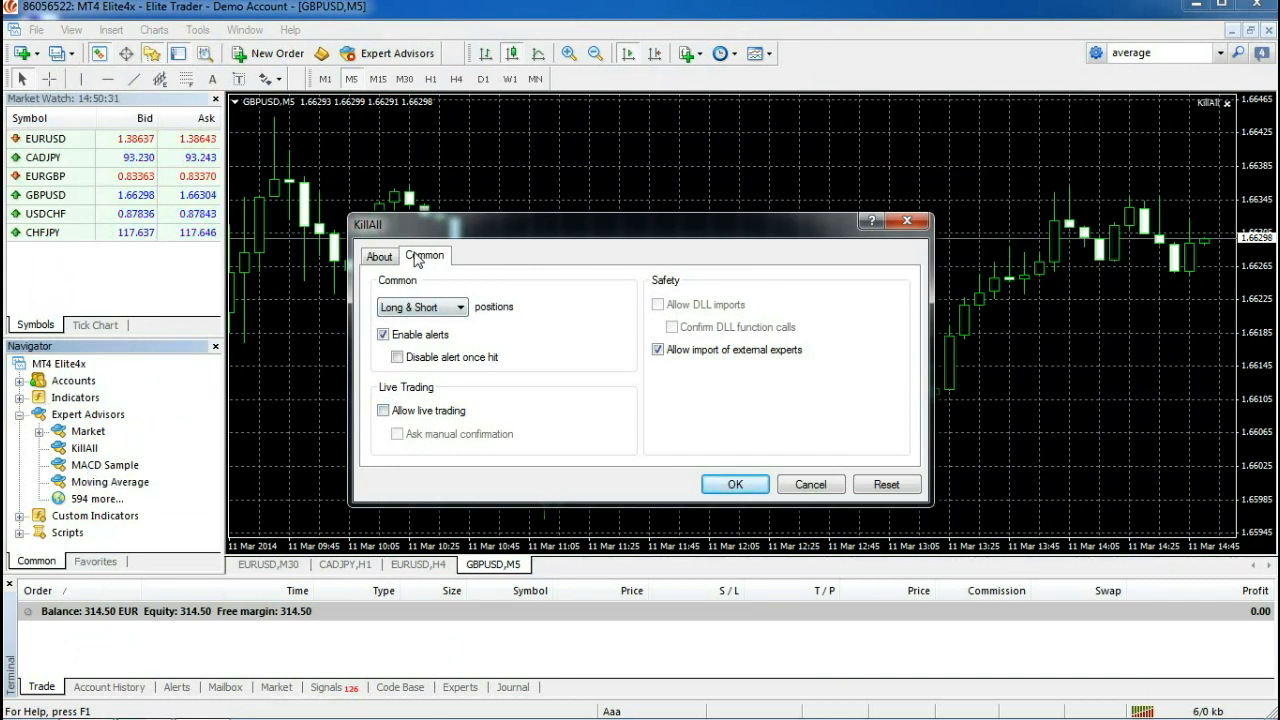
pyautogui.click(383, 411)
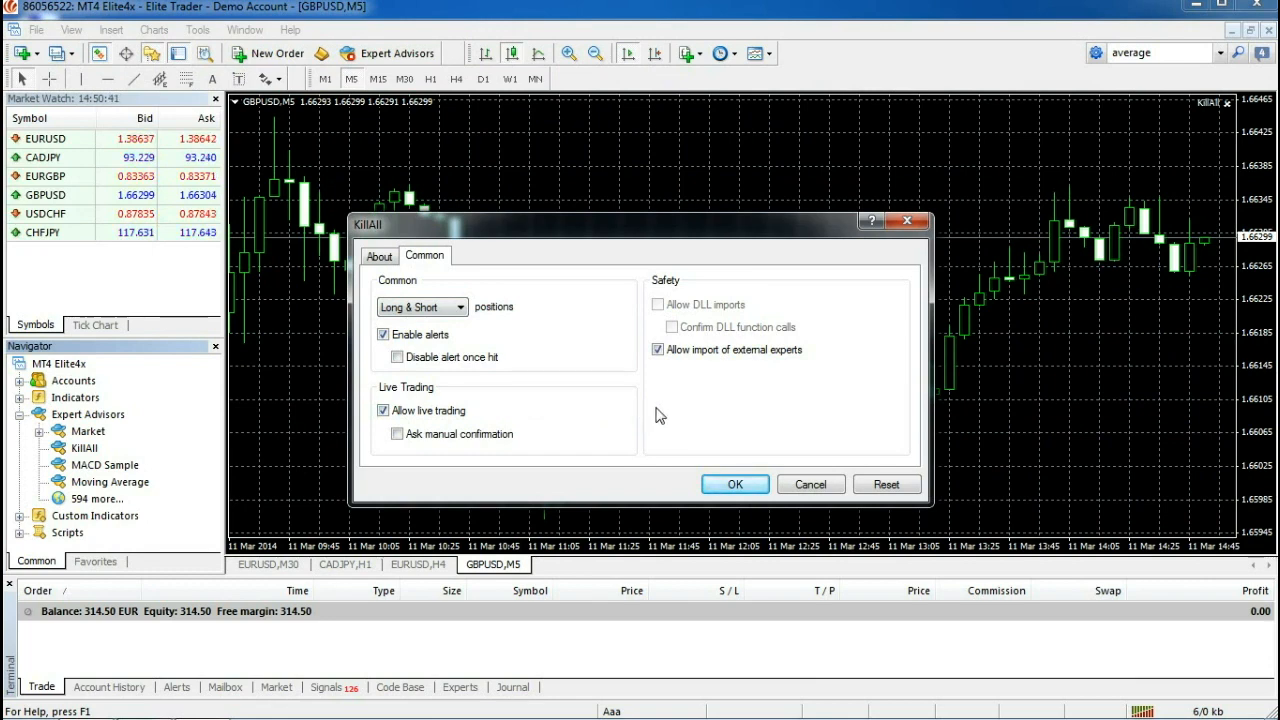
pyautogui.click(736, 485)
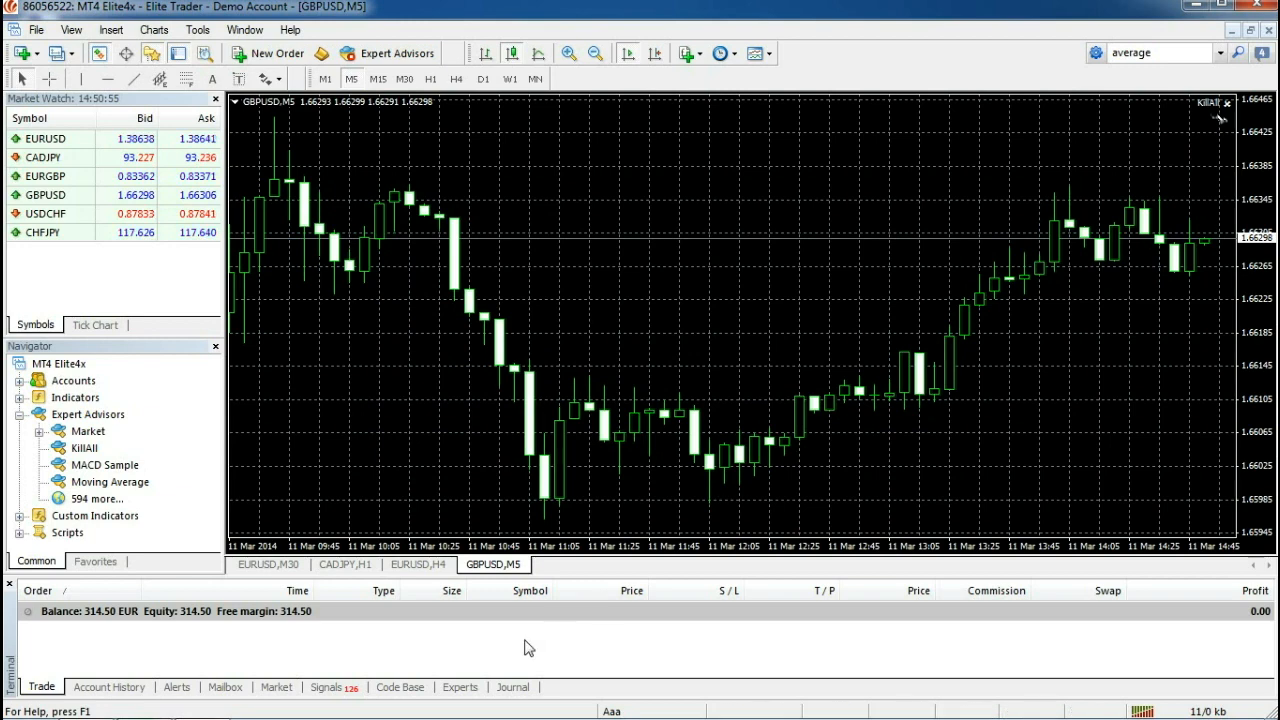
# Enable Expert Advisors trading and view the Experts log entry showing KillAll initialized on GBPUSD M5.
pyautogui.click(512, 687)
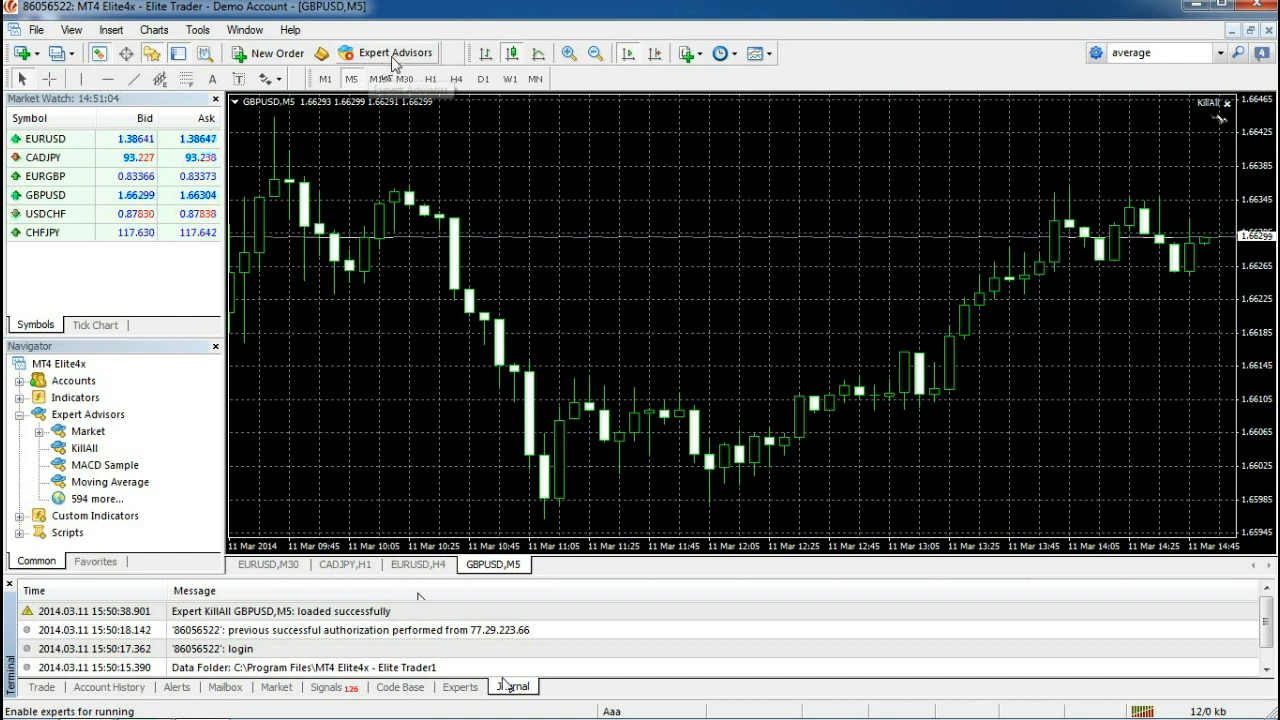
pyautogui.click(393, 55)
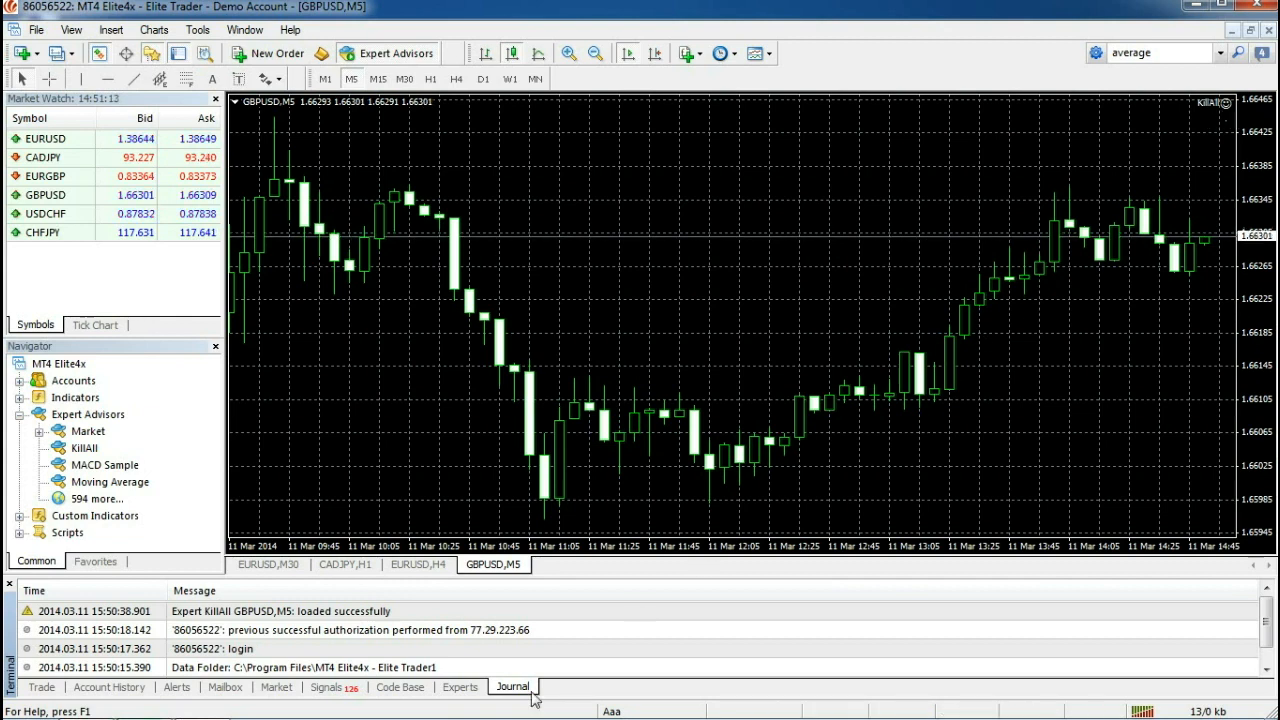
pyautogui.click(460, 687)
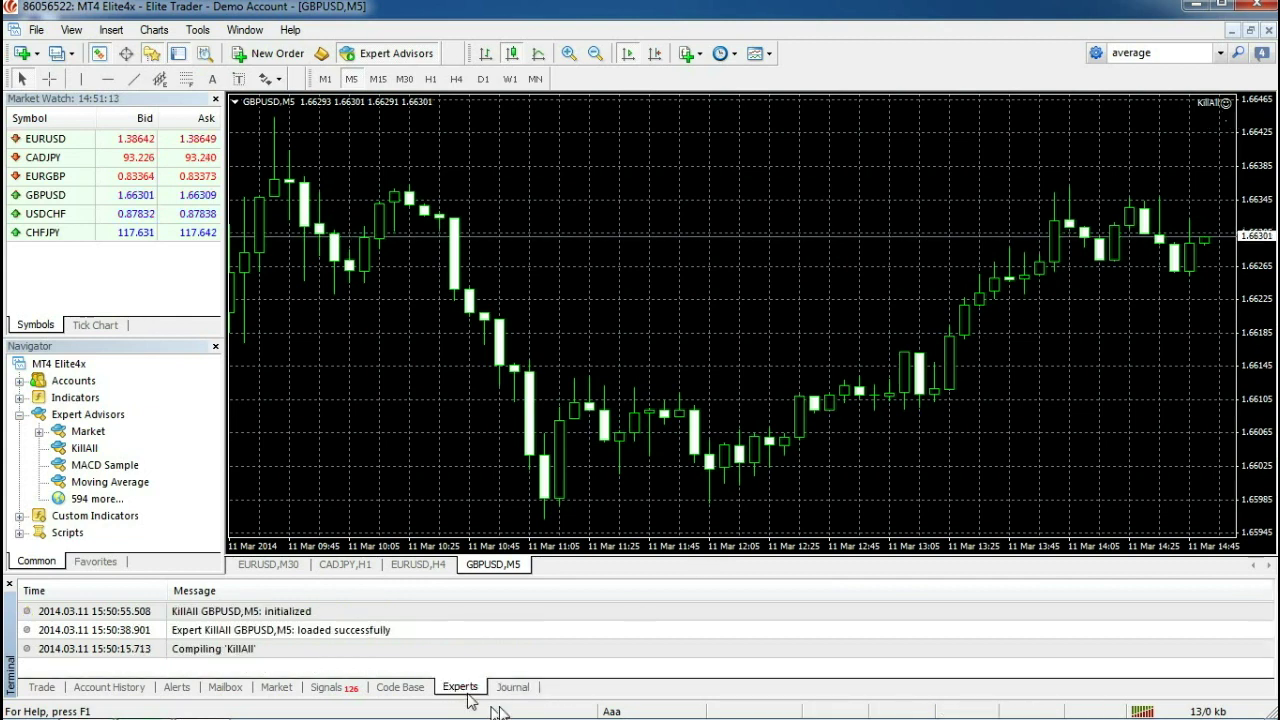
pyautogui.click(325, 612)
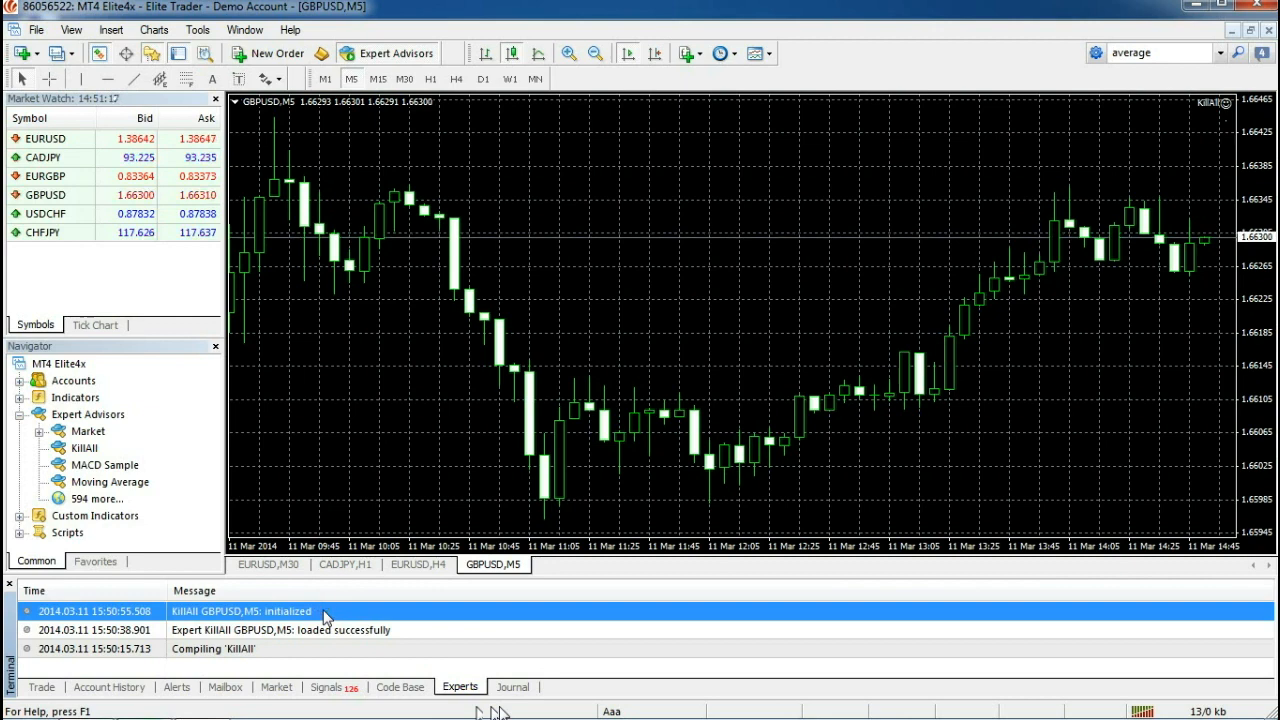
pyautogui.rightClick(1187, 104)
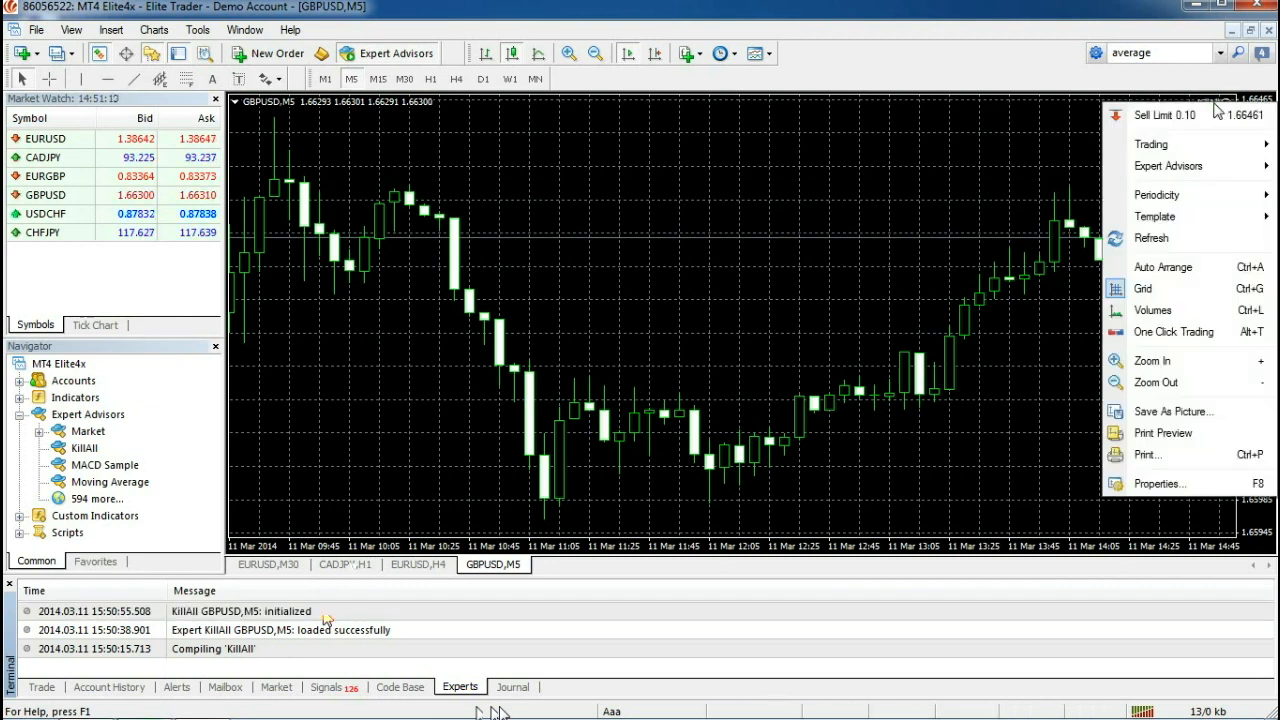
pyautogui.moveTo(1168, 166)
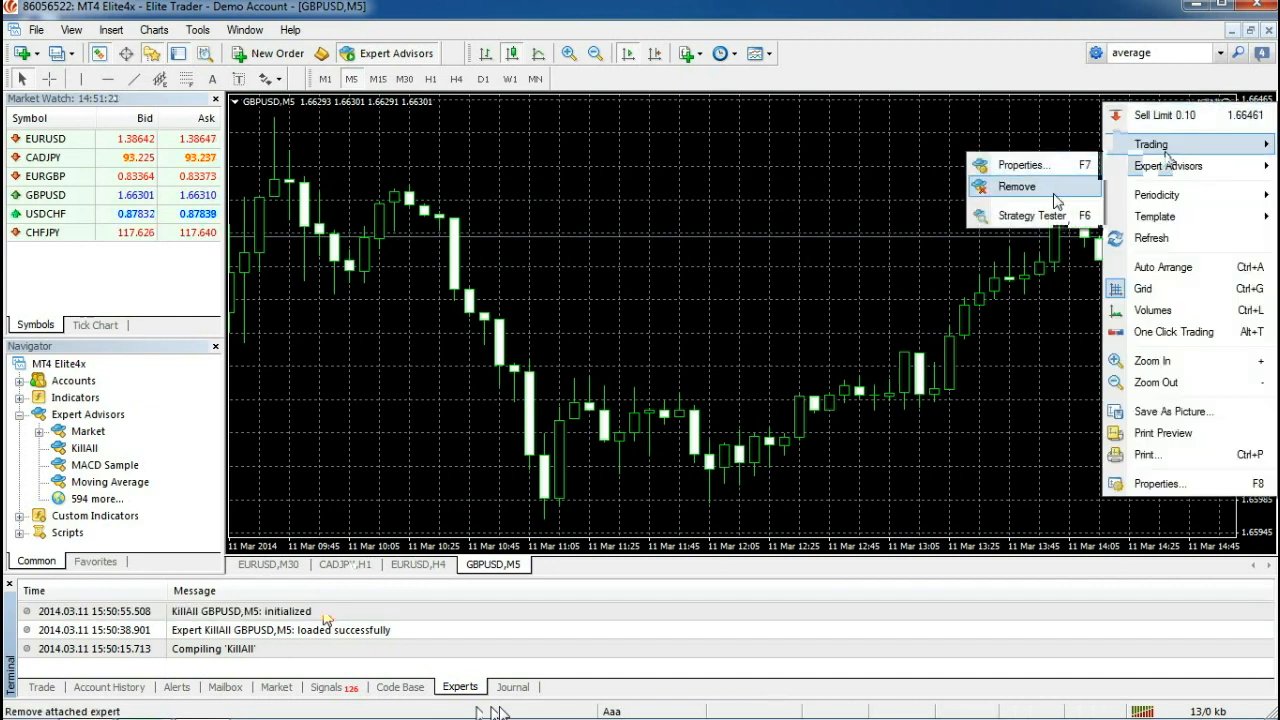
# Remove KillAll via the chart's Expert Advisors menu and check the removal log entry.
pyautogui.click(1055, 193)
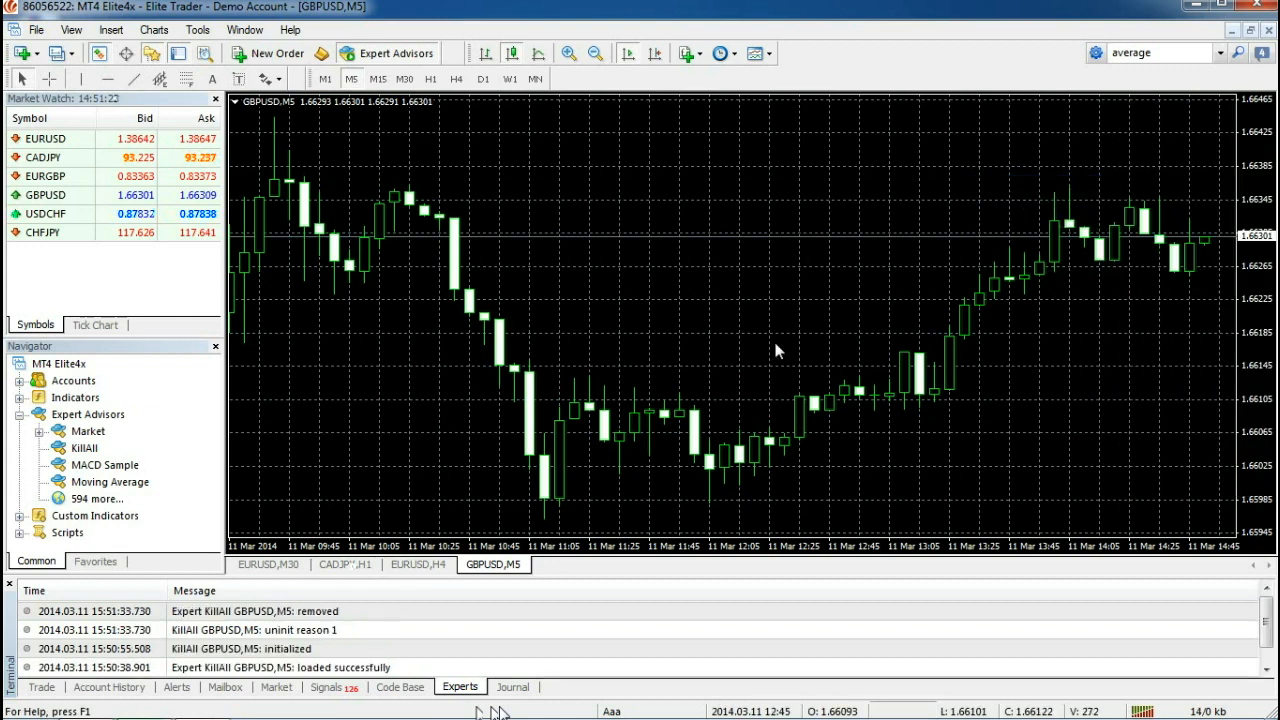
pyautogui.click(378, 612)
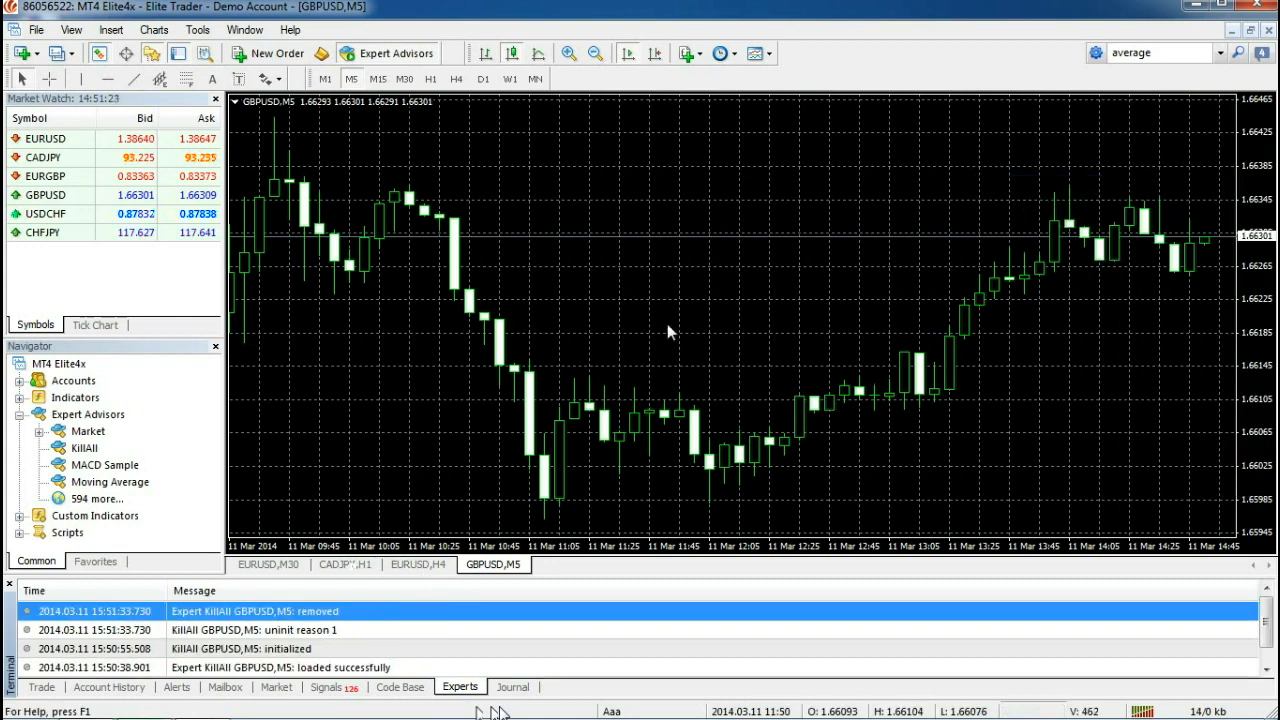